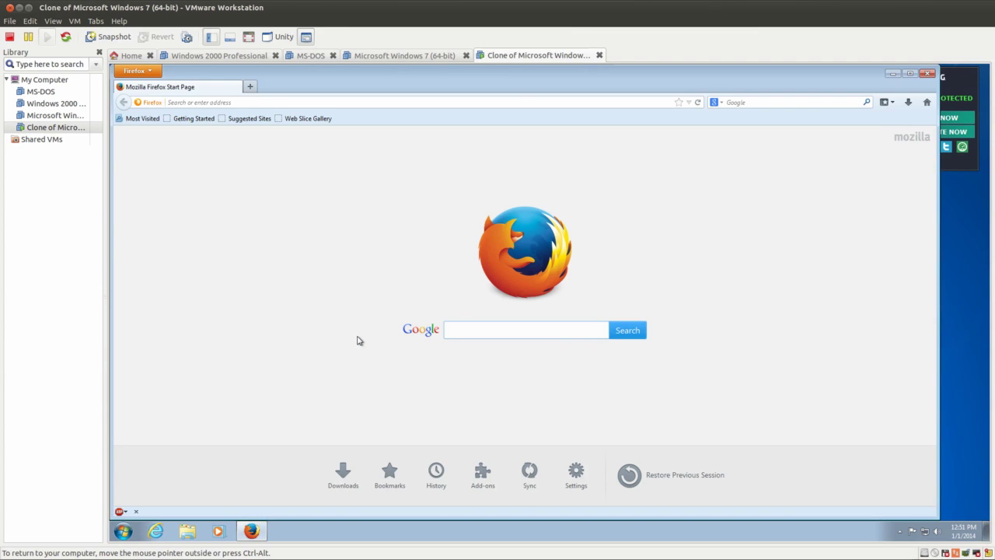
{"action": "left_click", "coordinate": [250, 86]}
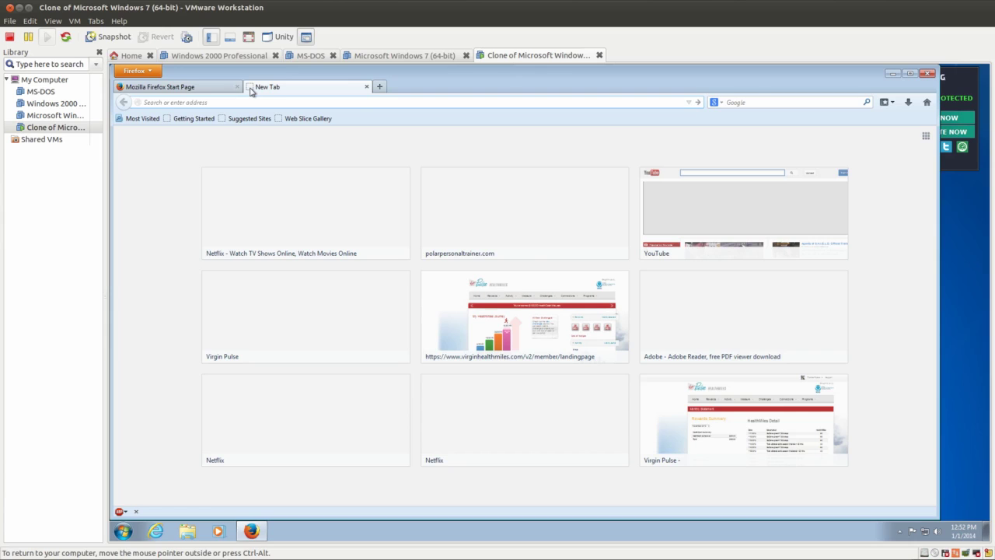
{"action": "type", "text": "www."}
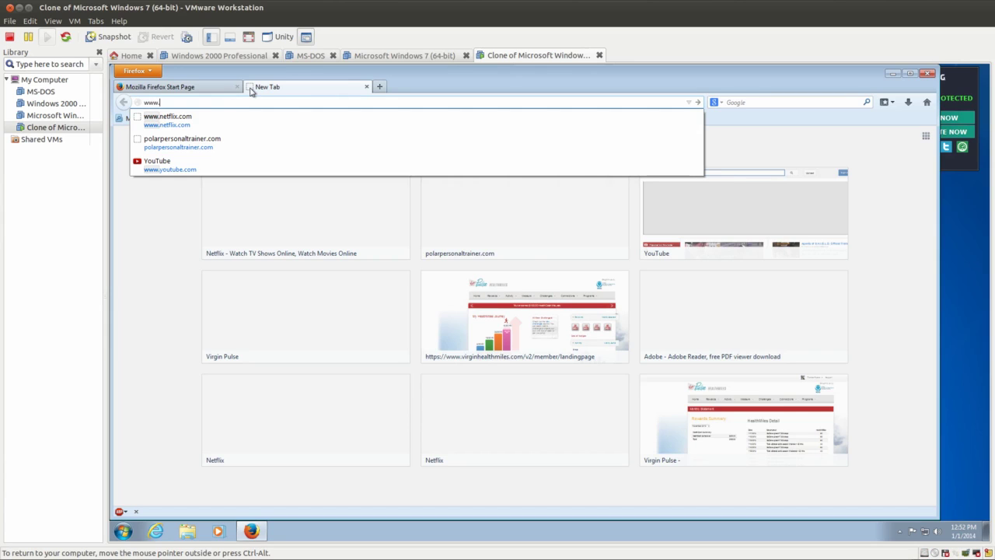
{"action": "type", "text": "cygw"}
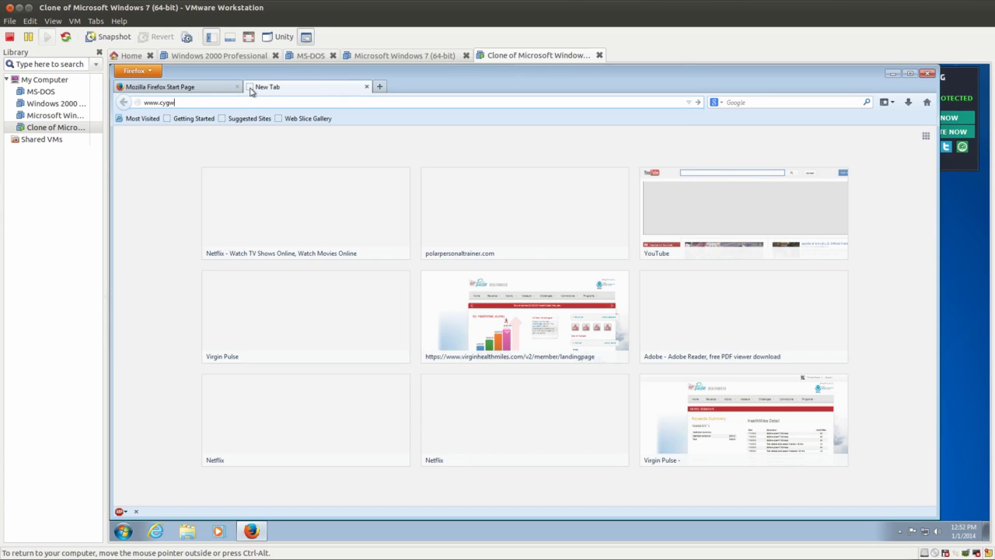
{"action": "type", "text": "in.org"}
{"action": "key", "text": "Return"}
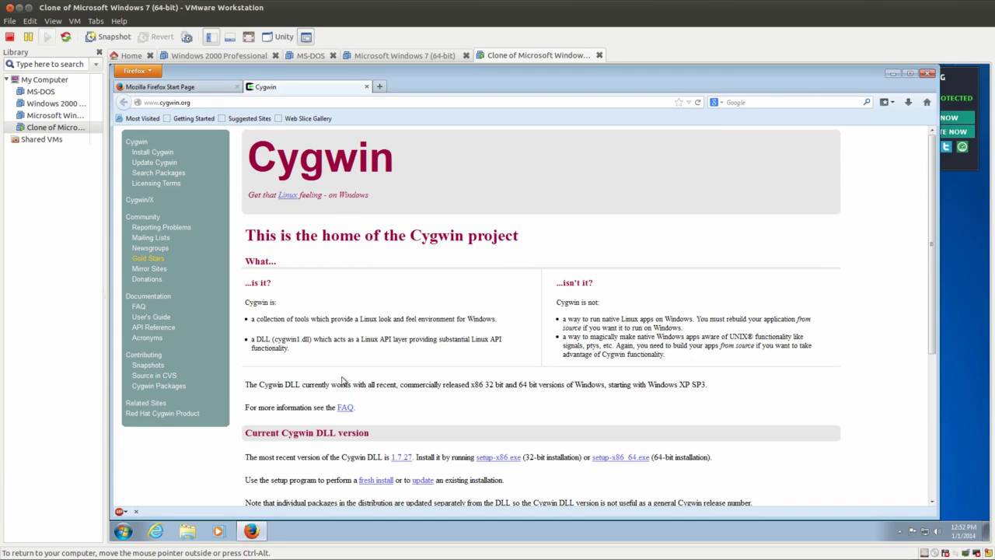
Download the 64-bit installer setup-x86_64.exe from the Cygwin installation page
{"action": "left_click", "coordinate": [149, 163]}
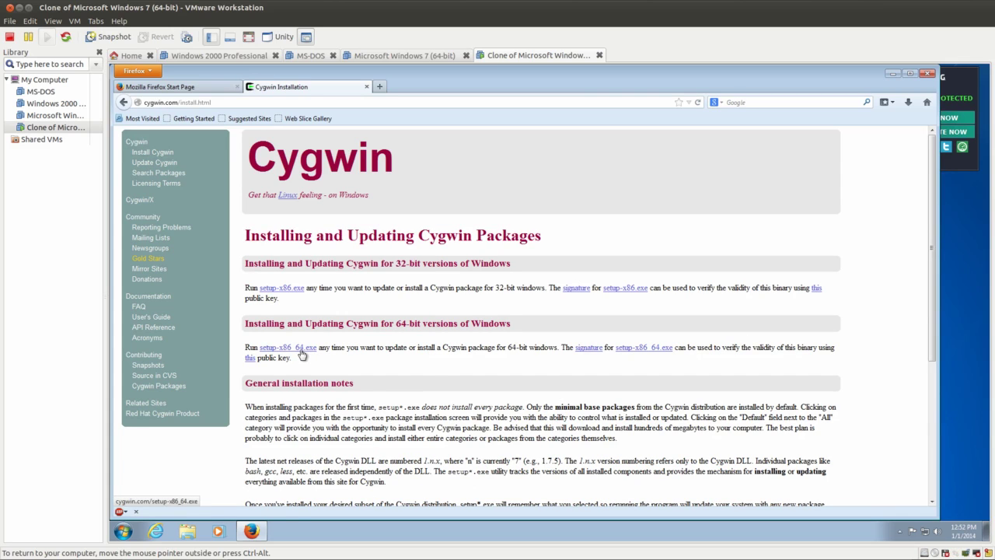
{"action": "left_click", "coordinate": [302, 353]}
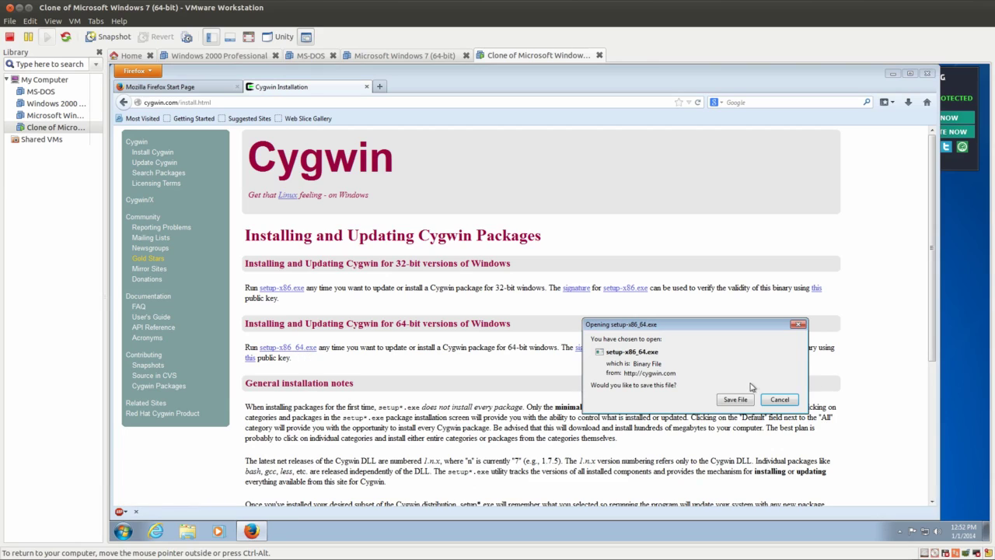
{"action": "left_click", "coordinate": [742, 401]}
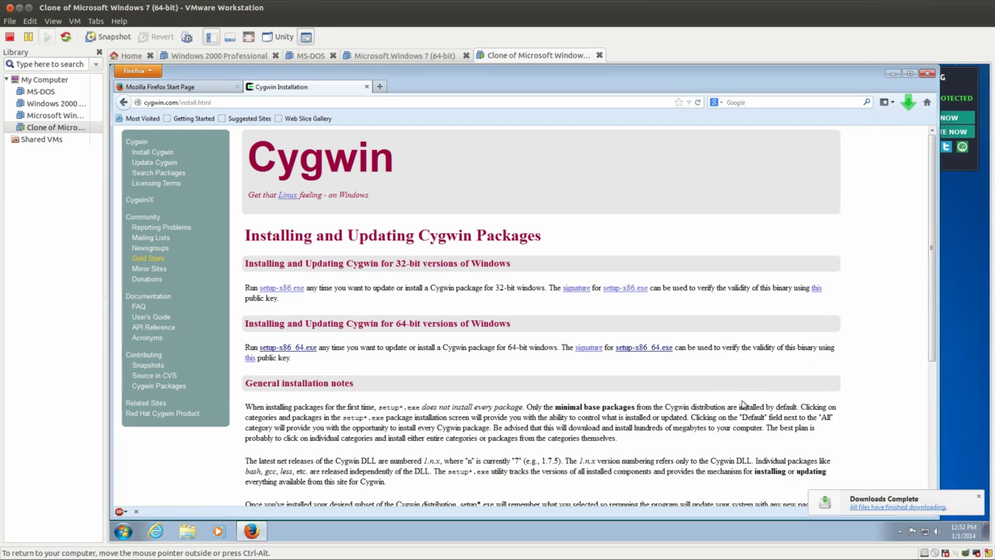
Run the downloaded setup-x86_64.exe and allow it to make changes to the computer
{"action": "left_click", "coordinate": [915, 510]}
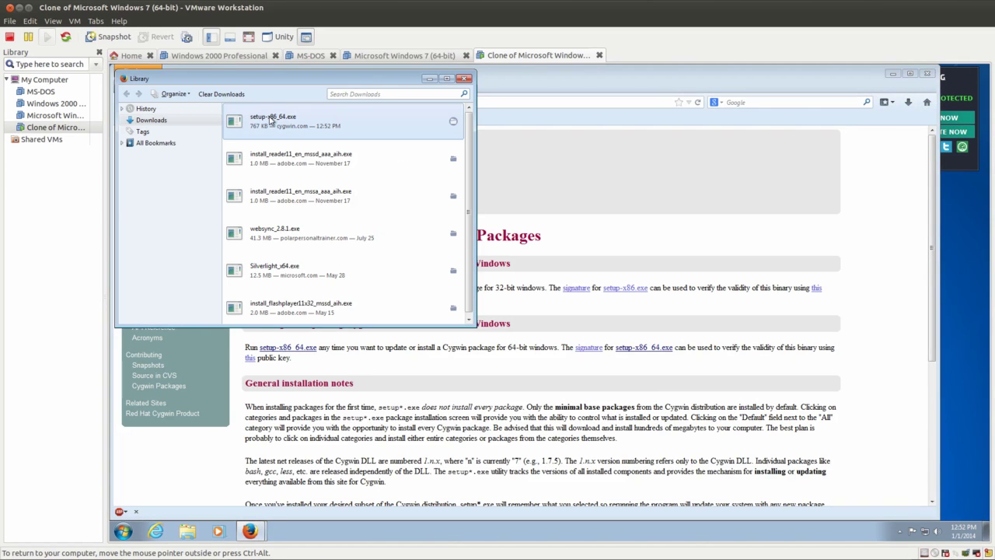
{"action": "double_click", "coordinate": [271, 118]}
{"action": "left_click", "coordinate": [577, 304]}
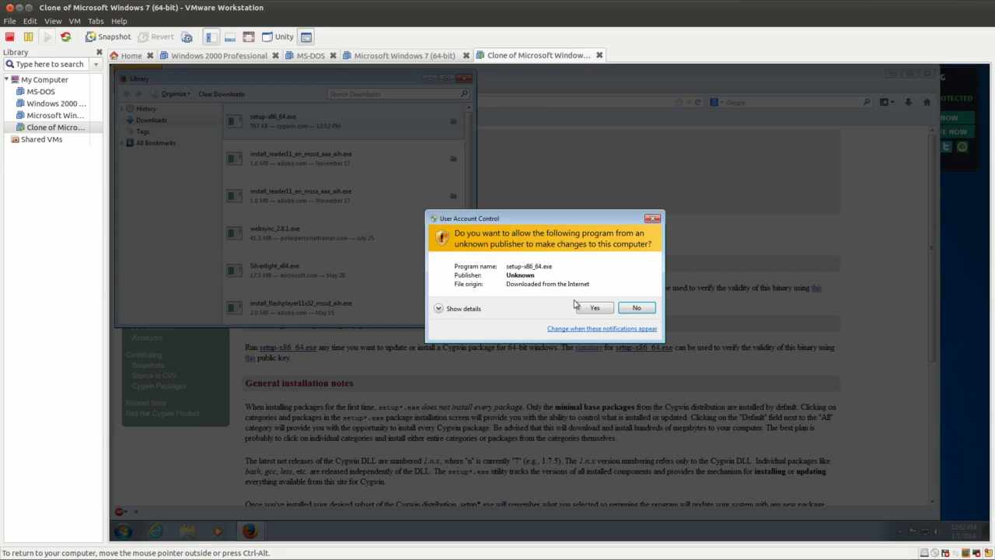
{"action": "left_click", "coordinate": [595, 308]}
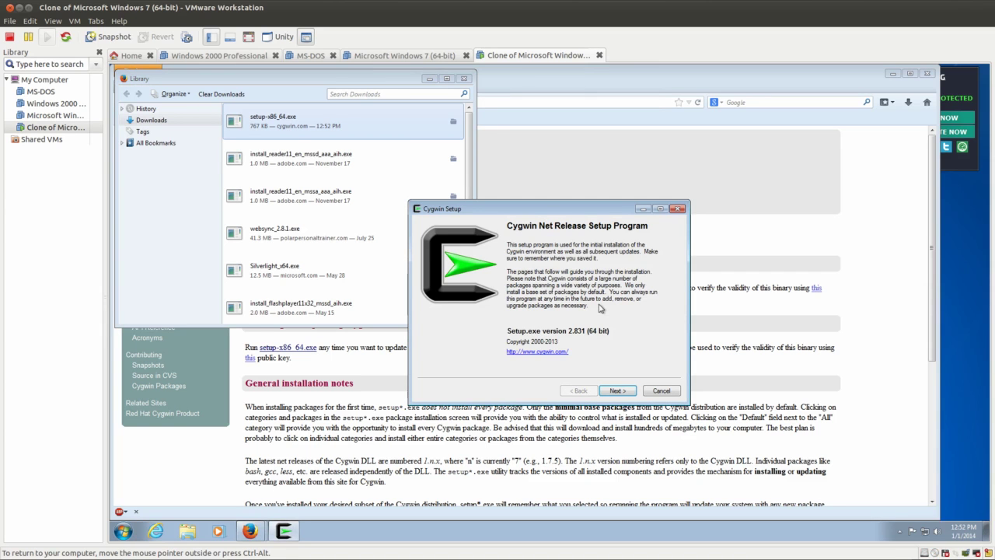
Accept installing from the Internet into C:\cygwin64 for all users, with the Downloads folder as local package directory
{"action": "left_click", "coordinate": [626, 391]}
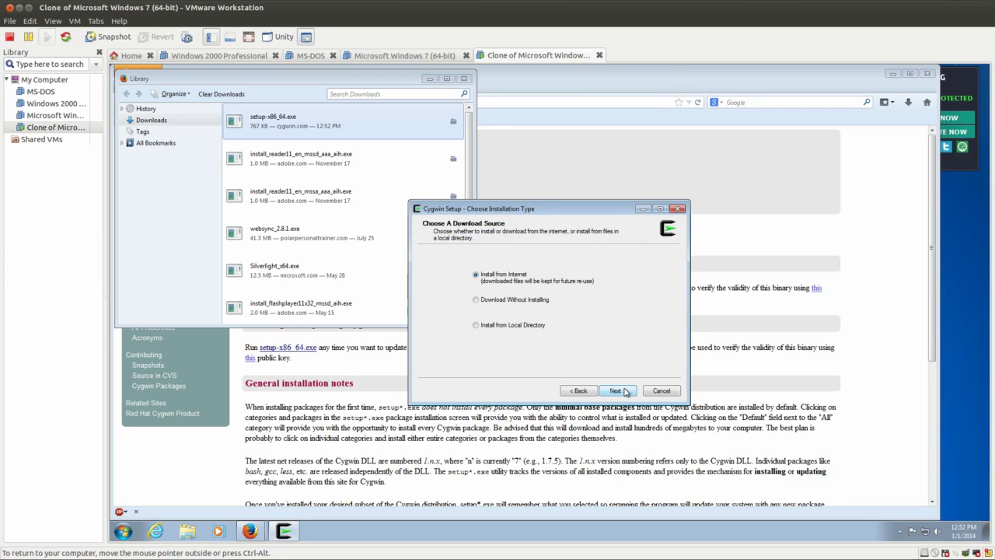
{"action": "left_click", "coordinate": [616, 391]}
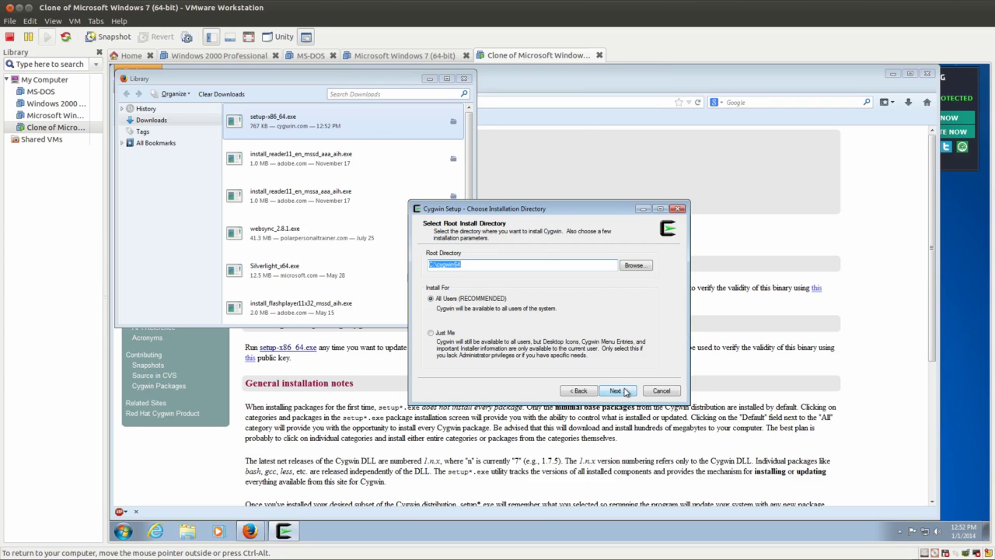
{"action": "left_click", "coordinate": [616, 392]}
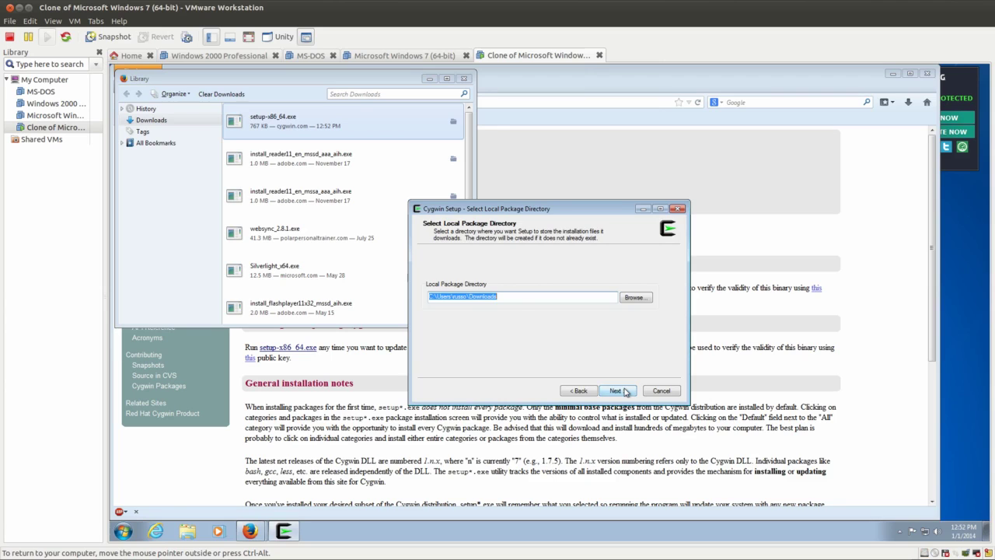
{"action": "left_click", "coordinate": [616, 391]}
{"action": "left_click", "coordinate": [617, 391]}
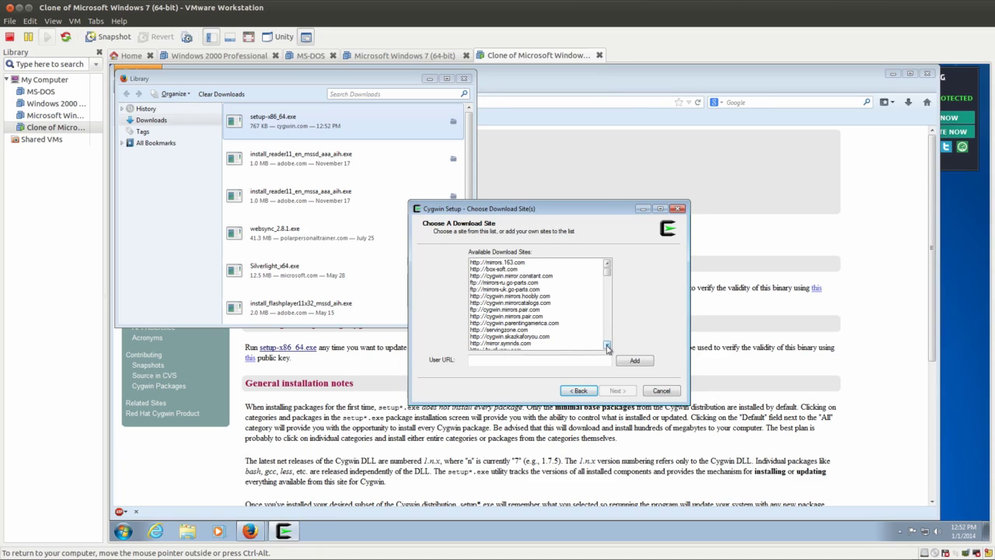
{"action": "left_click", "coordinate": [607, 347]}
{"action": "left_click", "coordinate": [607, 347]}
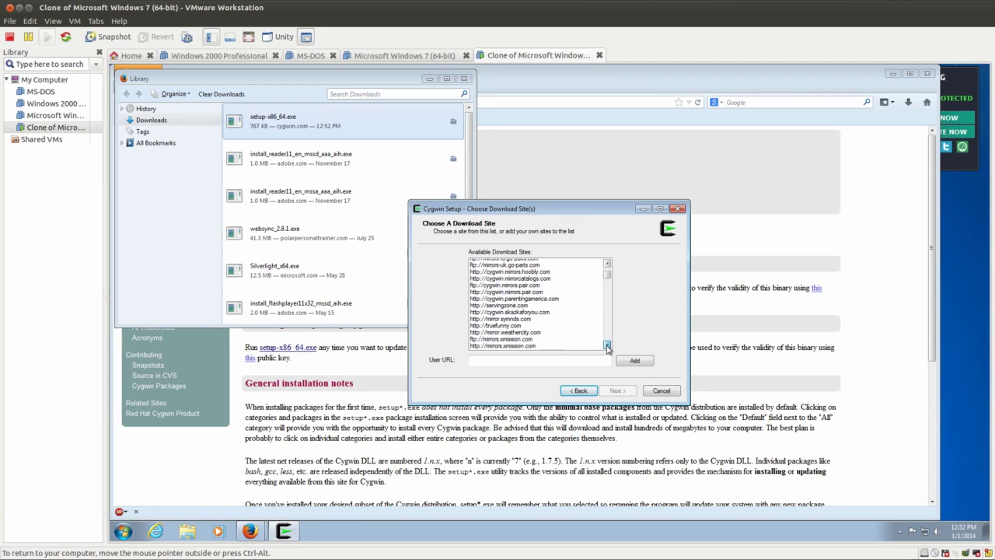
{"action": "left_click", "coordinate": [607, 348]}
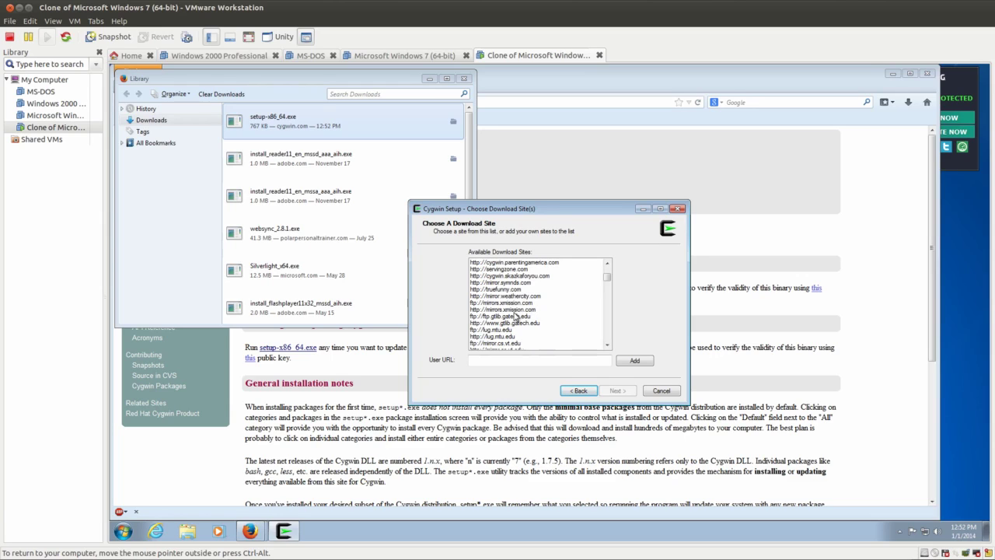
{"action": "left_click", "coordinate": [515, 310]}
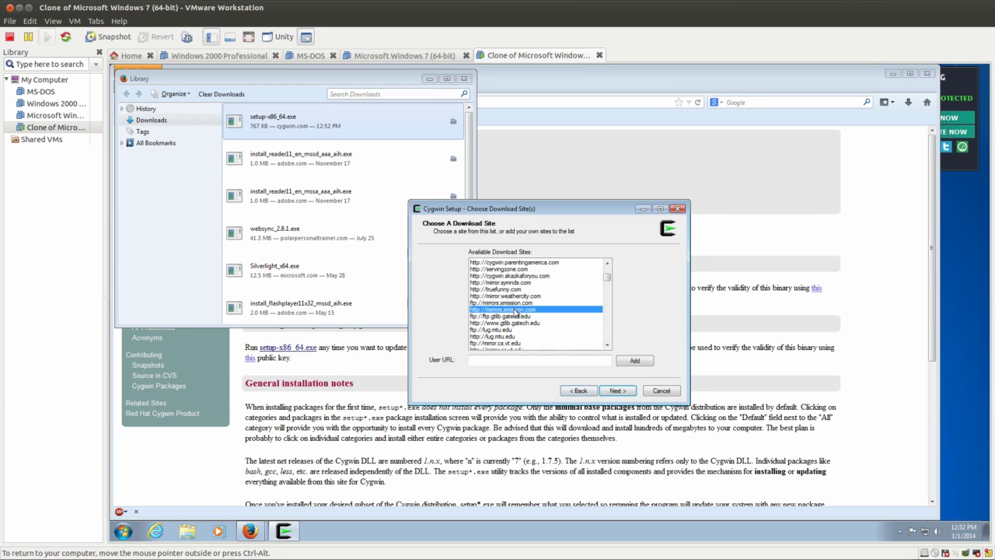
{"action": "left_click", "coordinate": [618, 391]}
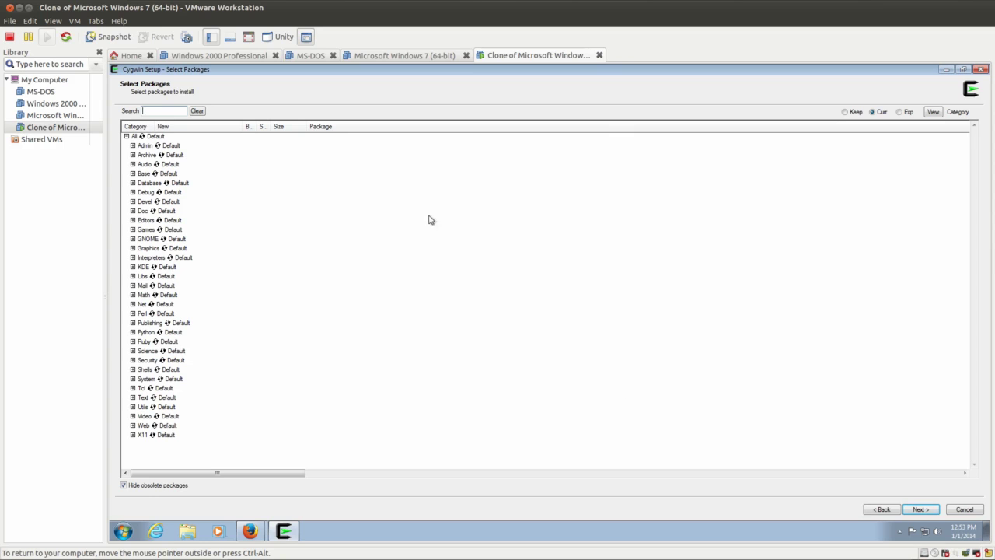
Switch the package list view to Not Installed
{"action": "left_click", "coordinate": [934, 112]}
{"action": "left_click", "coordinate": [934, 112]}
{"action": "left_click", "coordinate": [934, 112]}
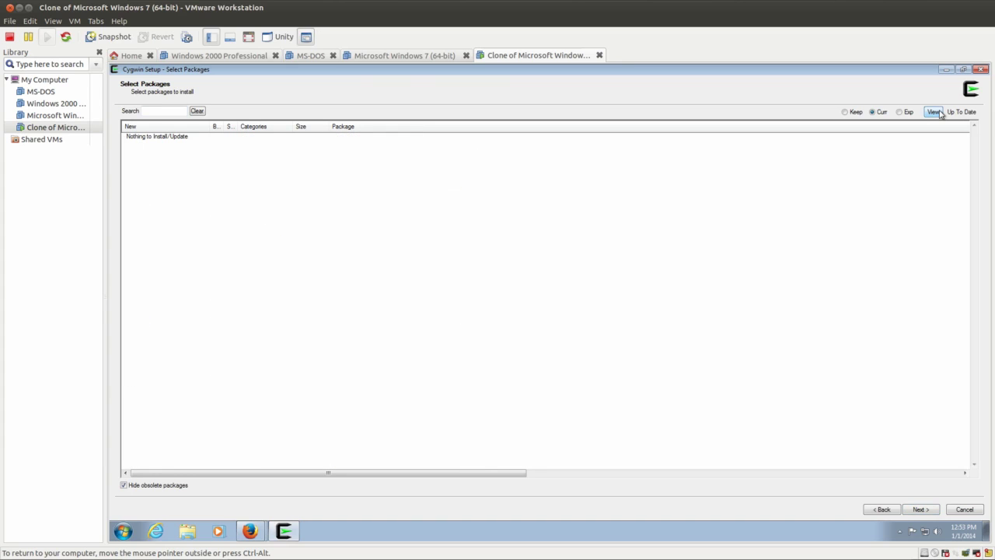
{"action": "left_click", "coordinate": [937, 112]}
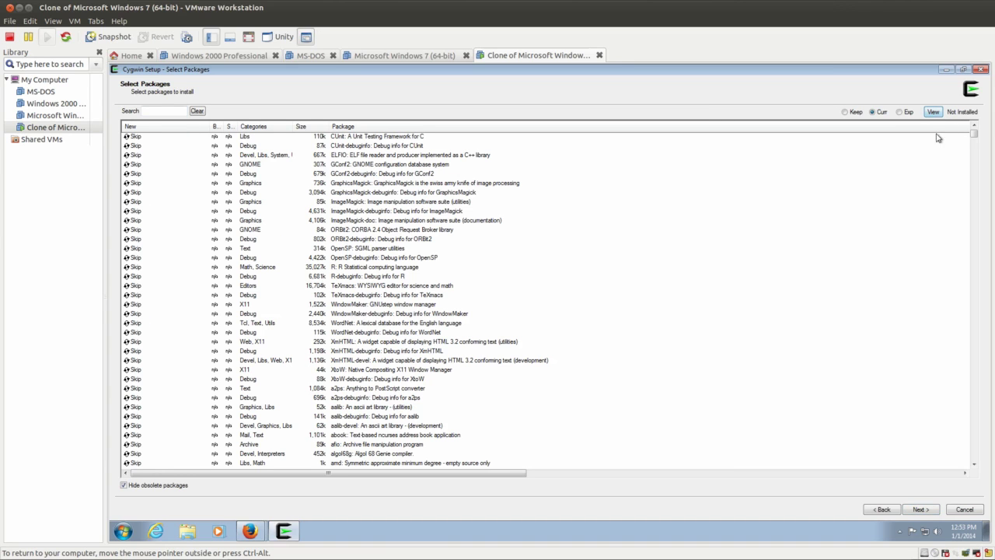
Find the gcc packages and mark gcc-core, gcc-fortran and gcc-g++ for installation at version 4.8.2-1
{"action": "left_click", "coordinate": [156, 112]}
{"action": "type", "text": "gcc"}
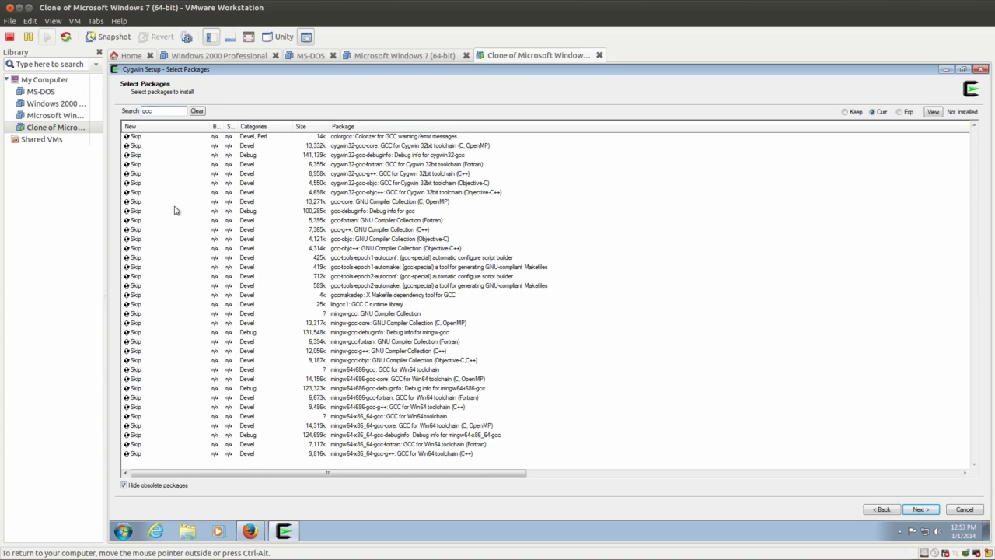
{"action": "left_click", "coordinate": [135, 201]}
{"action": "left_click", "coordinate": [137, 221]}
{"action": "left_click", "coordinate": [135, 230]}
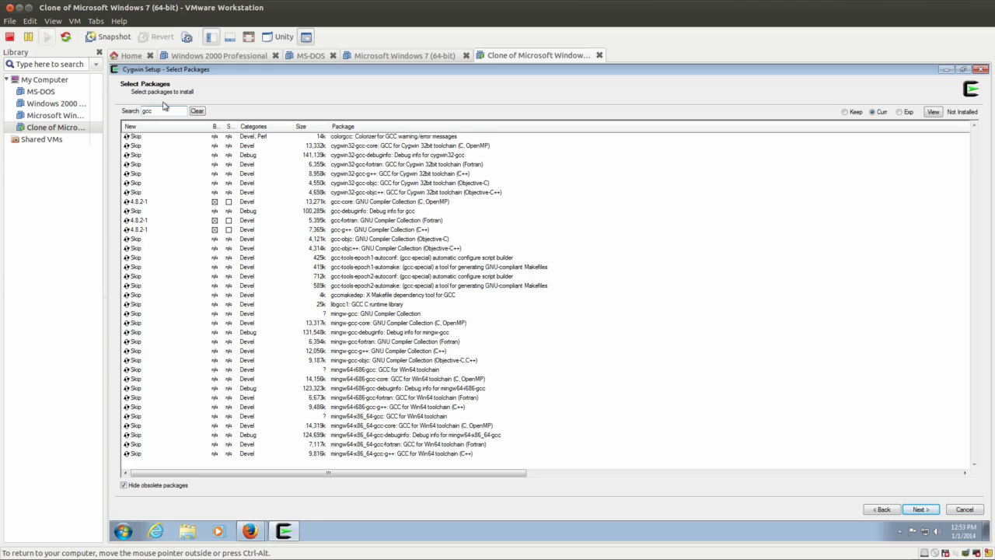
Filter the package list by "make" and mark make and cmake for installation
{"action": "key", "text": "BackSpace"}
{"action": "key", "text": "BackSpace"}
{"action": "key", "text": "BackSpace"}
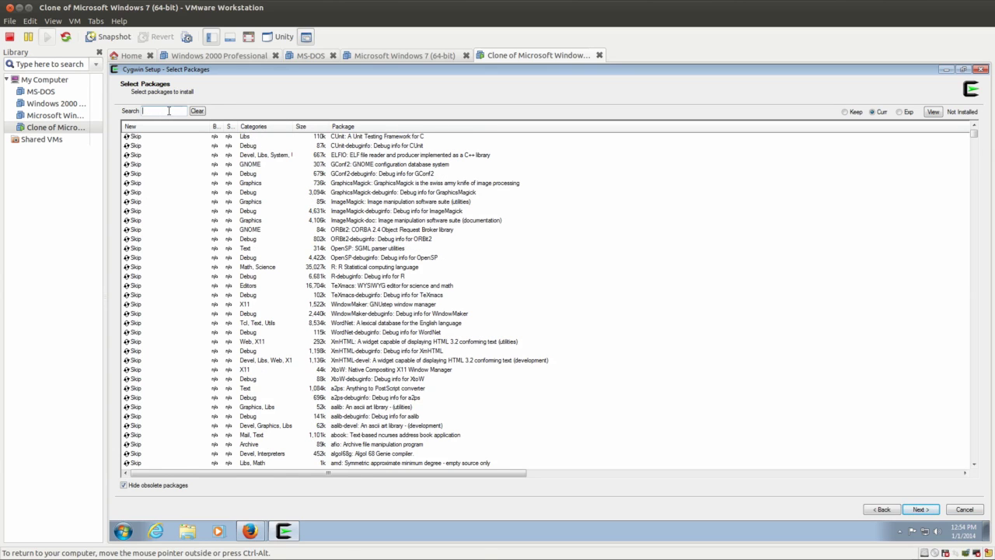
{"action": "type", "text": "make"}
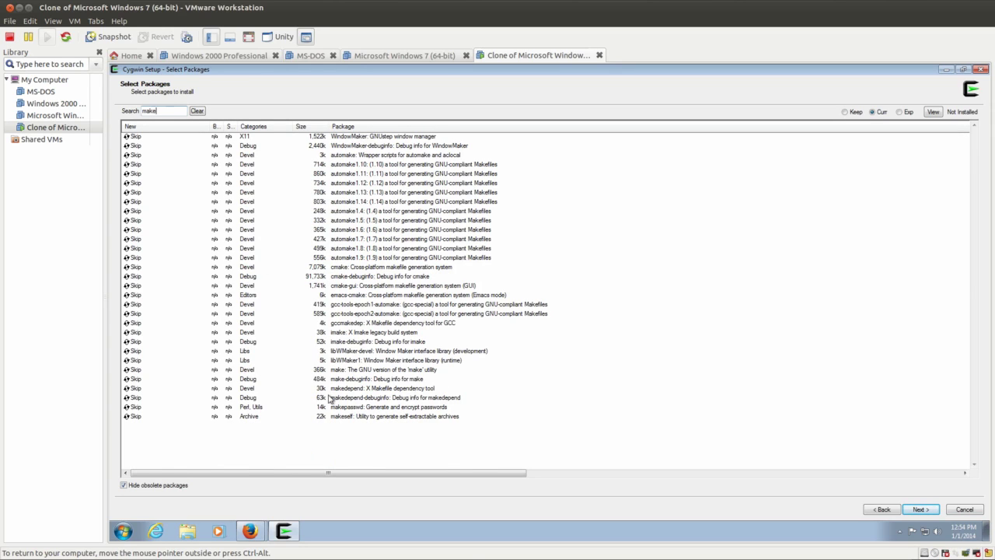
{"action": "left_click", "coordinate": [134, 369]}
{"action": "left_click", "coordinate": [136, 267]}
Filter the package list by "lapac" and mark liblapack-devel and liblapack0 for installation
{"action": "left_click", "coordinate": [175, 114]}
{"action": "key", "text": "BackSpace"}
{"action": "key", "text": "BackSpace"}
{"action": "key", "text": "BackSpace"}
{"action": "key", "text": "BackSpace"}
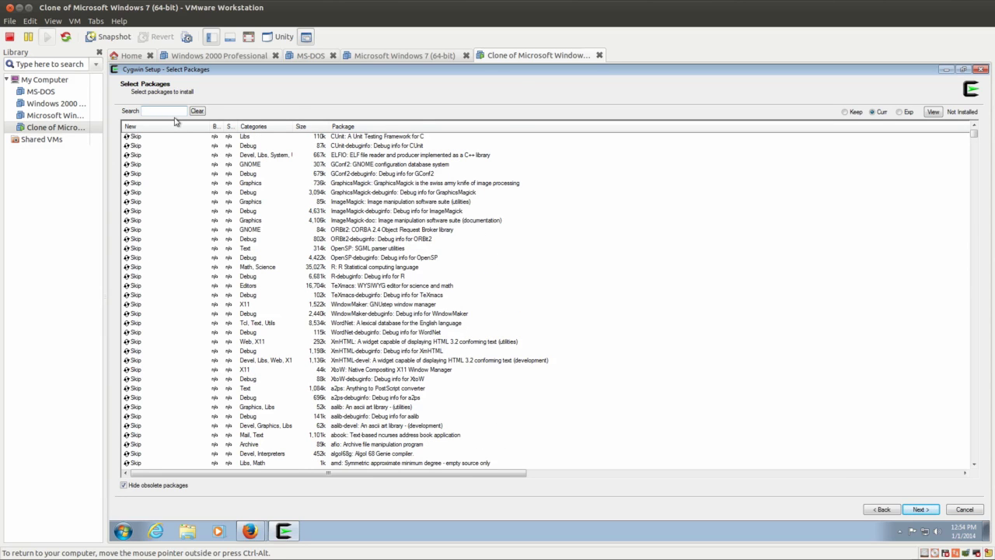
{"action": "type", "text": "lapac"}
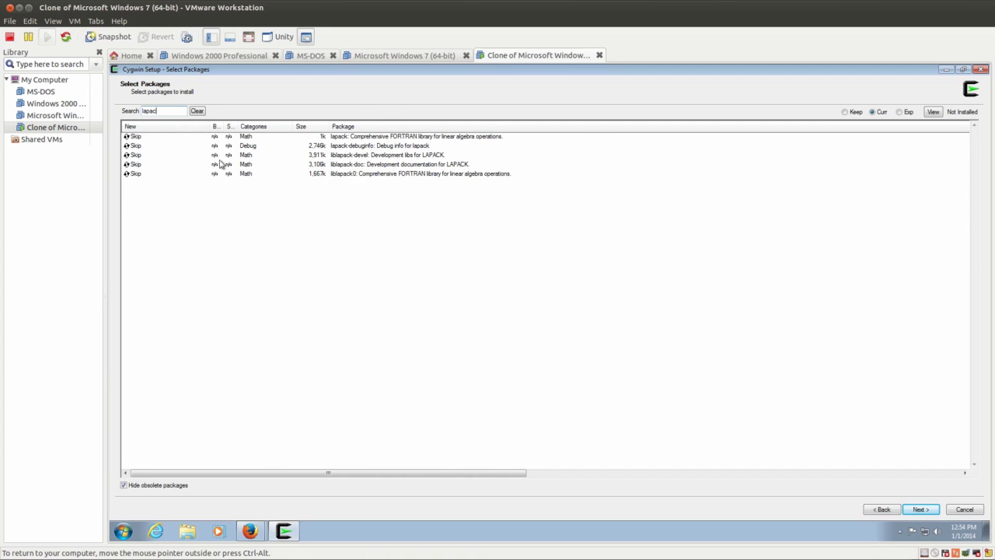
{"action": "left_click", "coordinate": [135, 155]}
{"action": "left_click", "coordinate": [135, 174]}
Filter the package list by "libsuit" and mark libsuitesparseconfig-devel for installation
{"action": "key", "text": "BackSpace"}
{"action": "key", "text": "BackSpace"}
{"action": "key", "text": "BackSpace"}
{"action": "key", "text": "BackSpace"}
{"action": "key", "text": "BackSpace"}
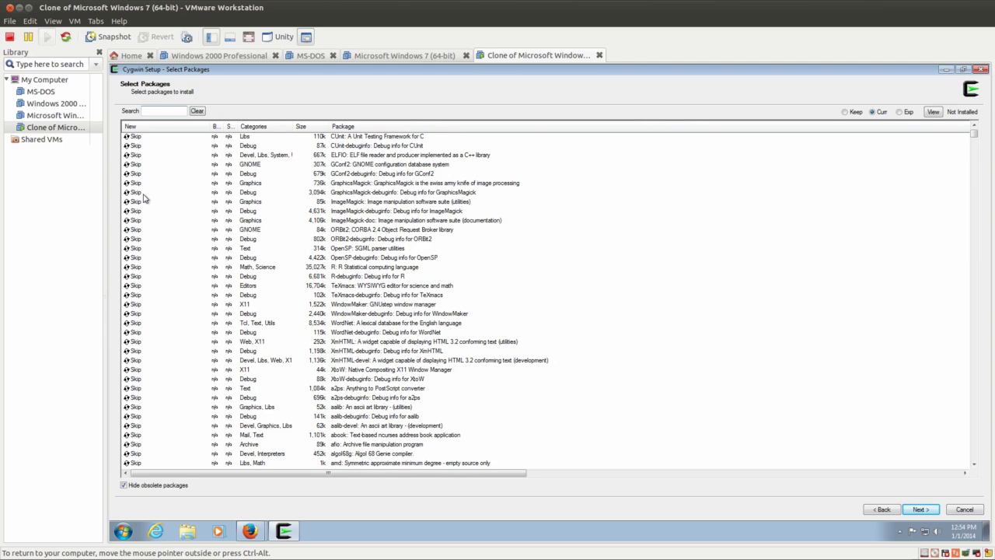
{"action": "type", "text": "libsuit"}
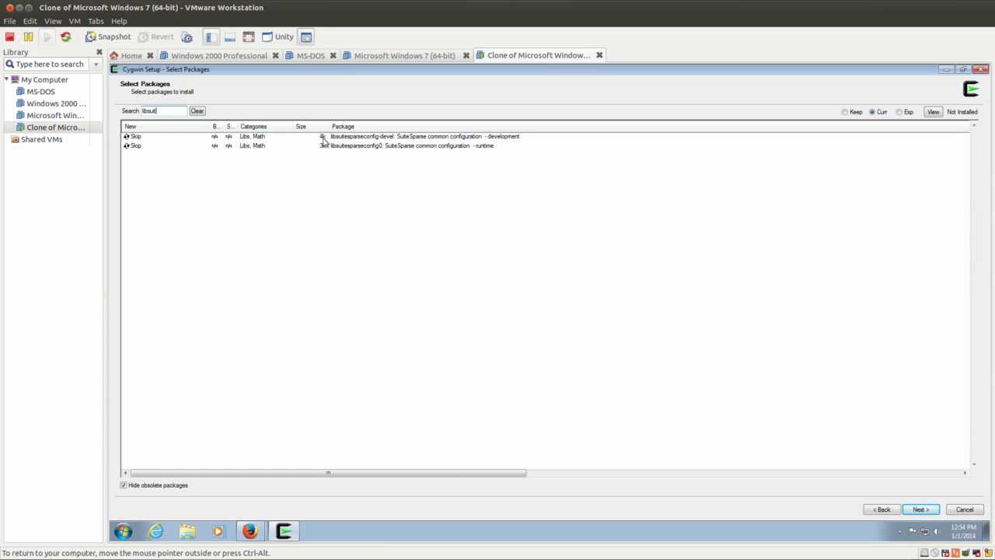
{"action": "left_click", "coordinate": [133, 138]}
Filter the package list by "libumf" and mark libumfpack-devel for installation
{"action": "key", "text": "BackSpace"}
{"action": "key", "text": "BackSpace"}
{"action": "key", "text": "BackSpace"}
{"action": "key", "text": "BackSpace"}
{"action": "key", "text": "BackSpace"}
{"action": "key", "text": "BackSpace"}
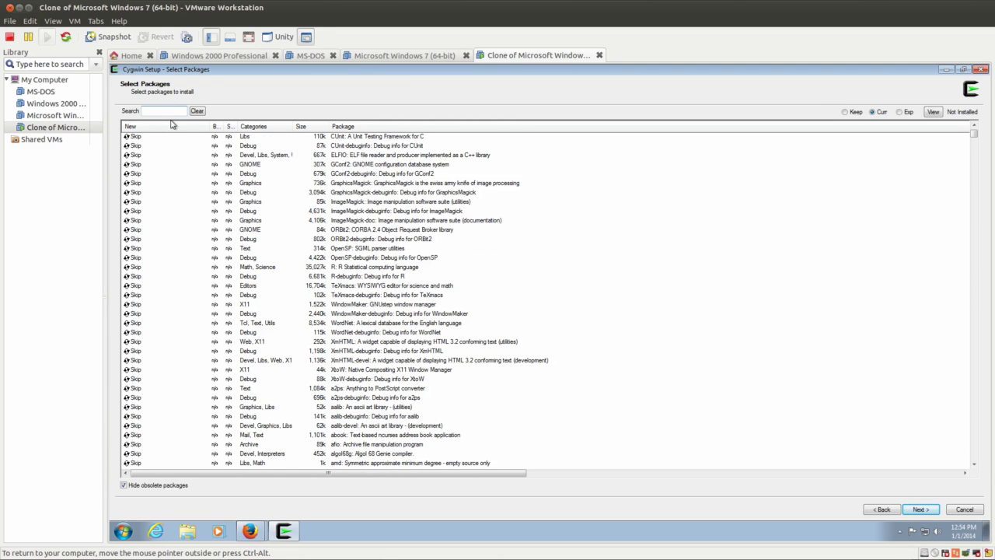
{"action": "type", "text": "libu"}
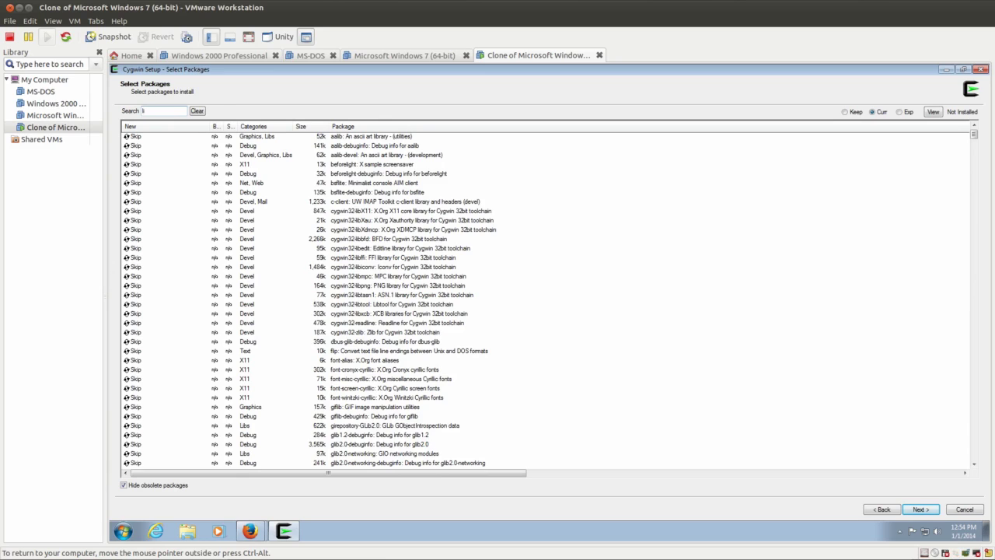
{"action": "type", "text": "mf"}
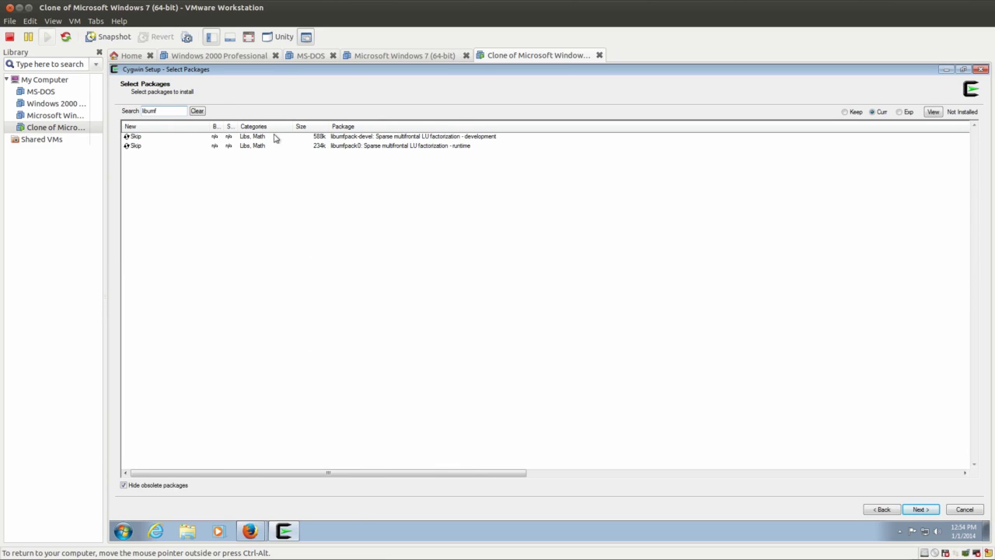
{"action": "left_click", "coordinate": [136, 139]}
Filter the package list by "bison" and mark the bison parser generator for installation
{"action": "key", "text": "BackSpace"}
{"action": "key", "text": "BackSpace"}
{"action": "key", "text": "BackSpace"}
{"action": "key", "text": "BackSpace"}
{"action": "key", "text": "BackSpace"}
{"action": "key", "text": "BackSpace"}
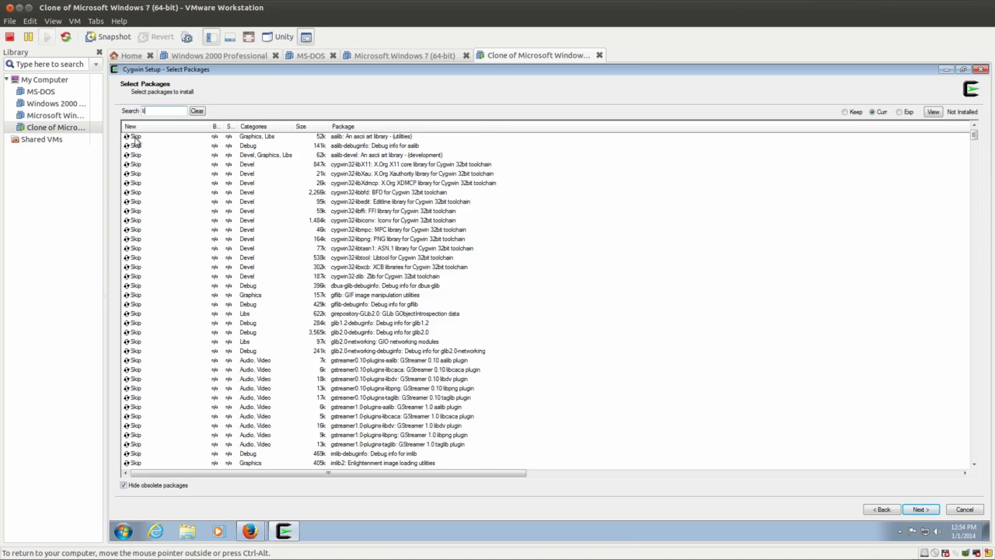
{"action": "type", "text": "bison"}
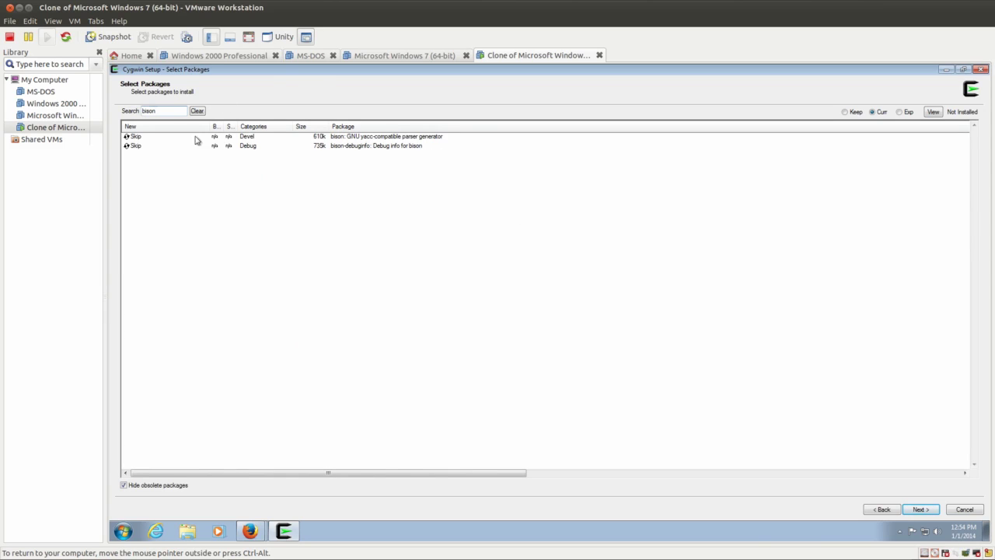
{"action": "left_click", "coordinate": [137, 139]}
Filter the package list by "flex" and mark the flex lexical analyzer generator for installation
{"action": "left_click", "coordinate": [165, 112]}
{"action": "key", "text": "BackSpace"}
{"action": "key", "text": "BackSpace"}
{"action": "key", "text": "BackSpace"}
{"action": "key", "text": "BackSpace"}
{"action": "key", "text": "BackSpace"}
{"action": "type", "text": "flex"}
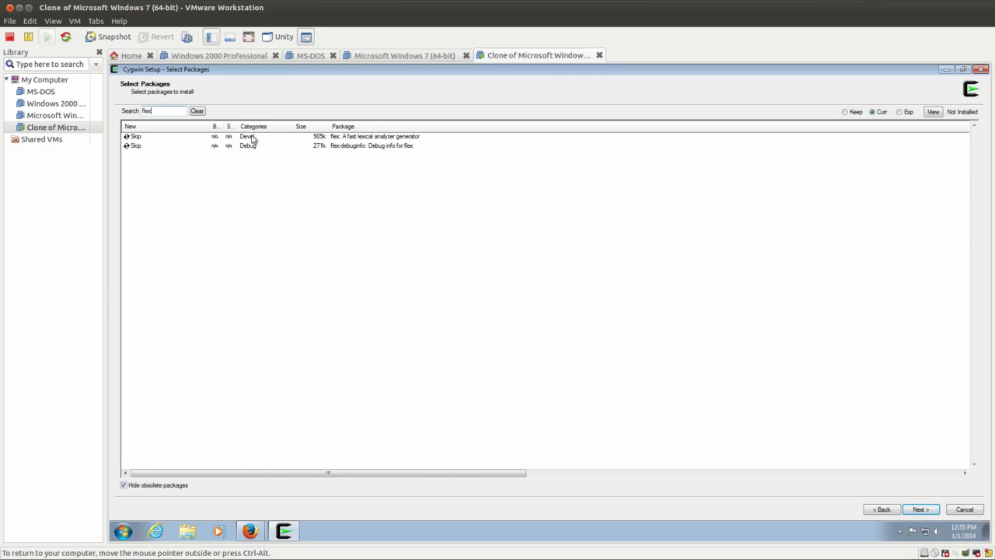
{"action": "left_click", "coordinate": [134, 139]}
Filter the package list by "fftw" and mark libfftw3-devel and fftw3 for installation
{"action": "key", "text": "BackSpace"}
{"action": "key", "text": "BackSpace"}
{"action": "key", "text": "BackSpace"}
{"action": "key", "text": "BackSpace"}
{"action": "type", "text": "fftw"}
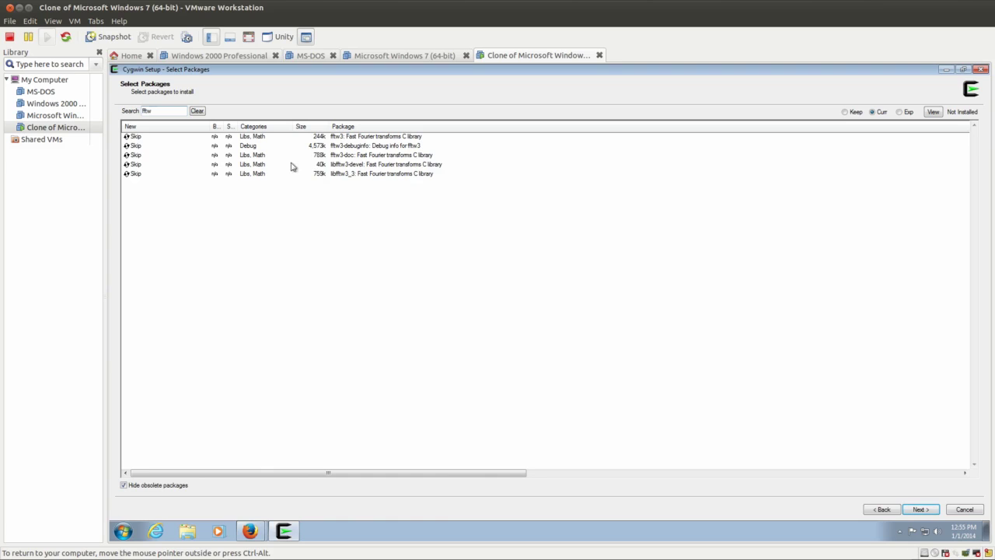
{"action": "left_click", "coordinate": [137, 165]}
{"action": "left_click", "coordinate": [140, 137]}
Filter the package list by "libtool" and mark the libtool generic library support script for installation
{"action": "key", "text": "BackSpace"}
{"action": "key", "text": "BackSpace"}
{"action": "key", "text": "BackSpace"}
{"action": "key", "text": "BackSpace"}
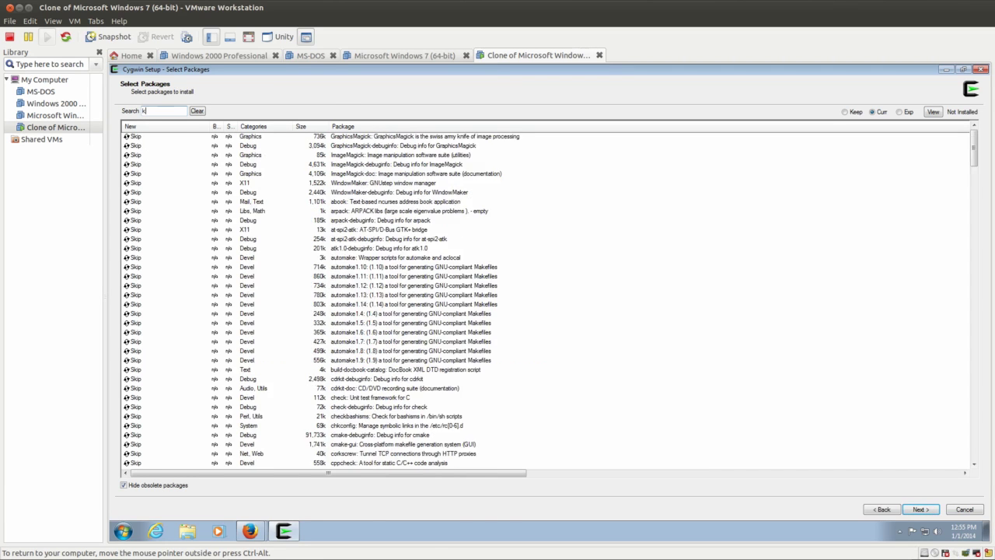
{"action": "type", "text": "libtool"}
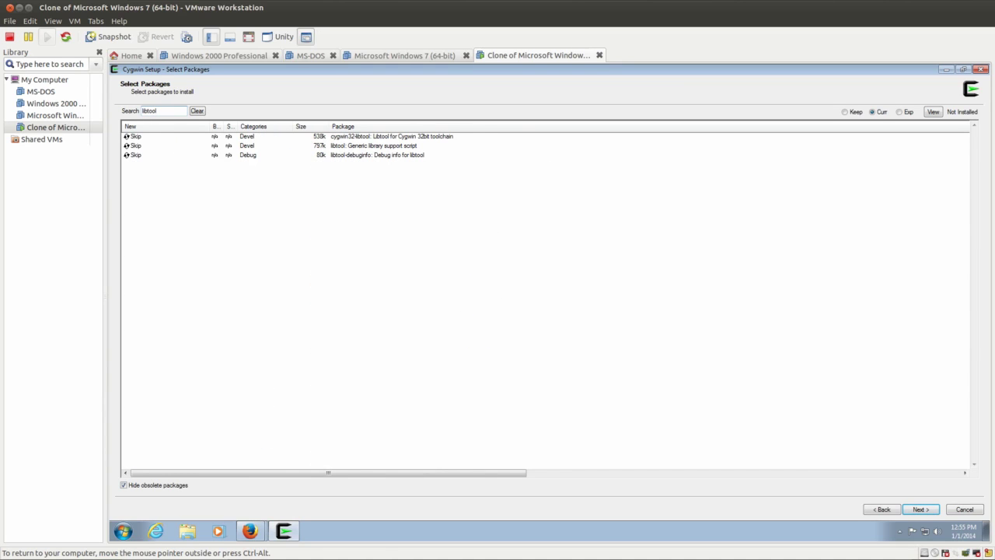
{"action": "left_click", "coordinate": [138, 146]}
Filter the package list by "m4" and mark the m4 macro processor for installation
{"action": "key", "text": "BackSpace"}
{"action": "key", "text": "BackSpace"}
{"action": "key", "text": "BackSpace"}
{"action": "key", "text": "BackSpace"}
{"action": "key", "text": "BackSpace"}
{"action": "key", "text": "BackSpace"}
{"action": "key", "text": "BackSpace"}
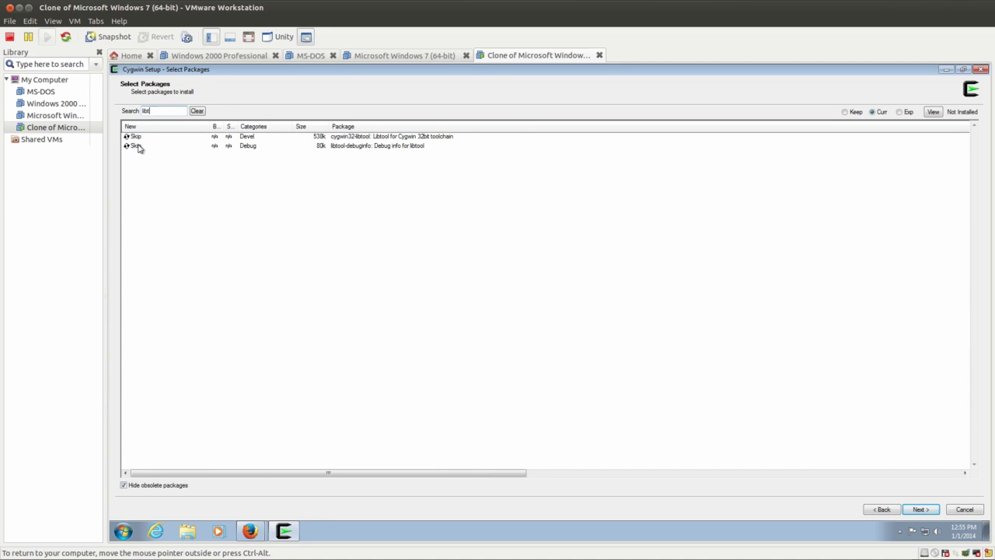
{"action": "type", "text": "m4"}
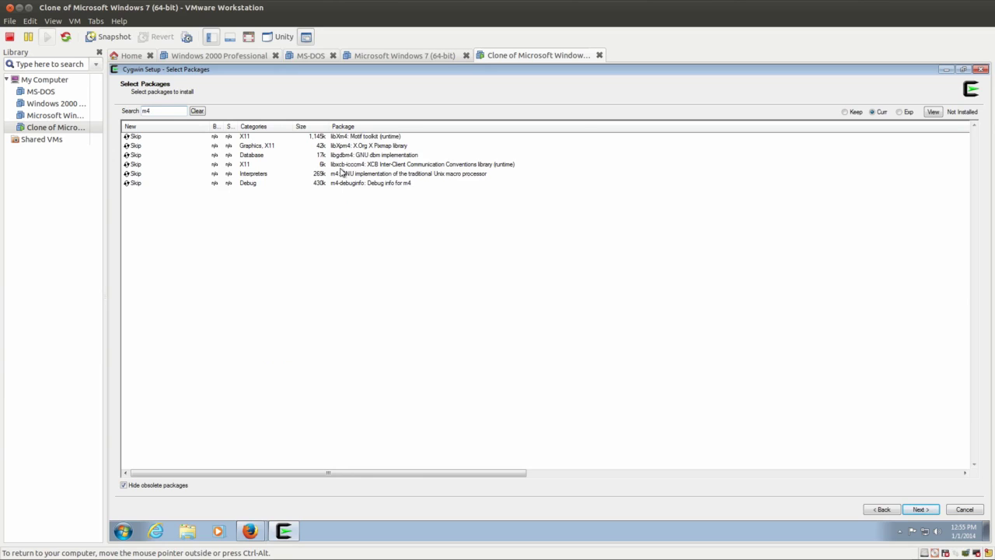
{"action": "left_click", "coordinate": [135, 173]}
Switch the package list to the Pending view and clear the search filter to review all packages selected for installation
{"action": "left_click", "coordinate": [936, 113]}
{"action": "left_click", "coordinate": [936, 113]}
{"action": "left_click", "coordinate": [936, 113]}
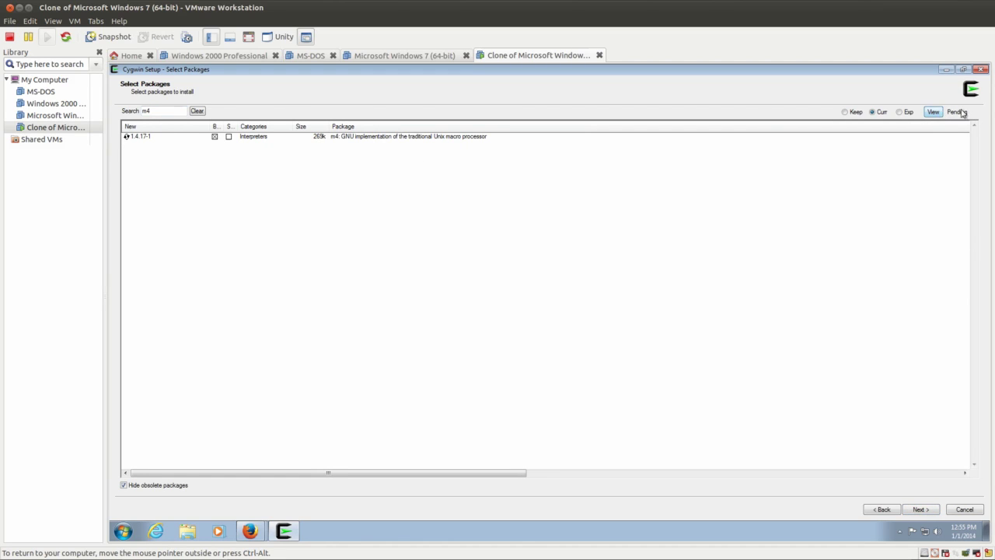
{"action": "double_click", "coordinate": [178, 111]}
{"action": "key", "text": "BackSpace"}
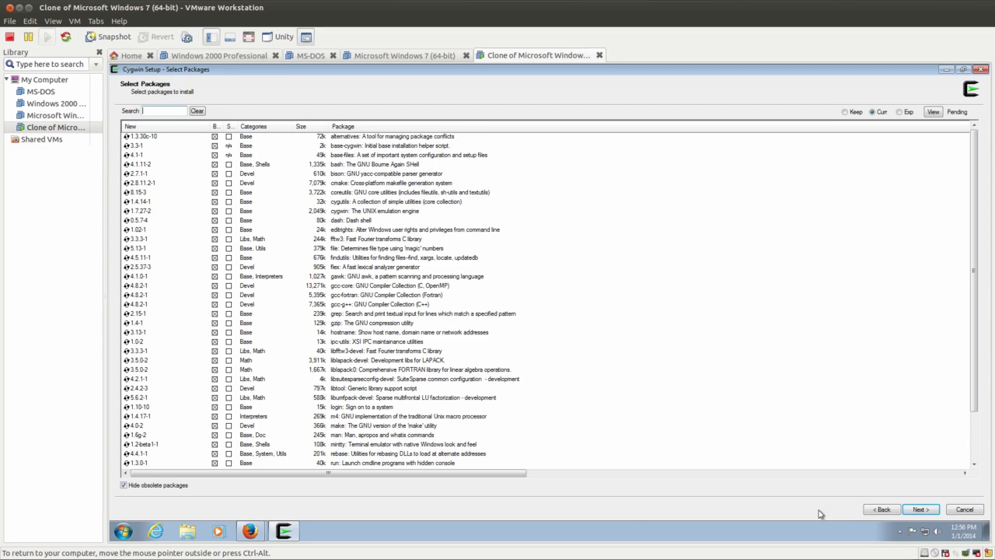
Proceed with the package selection, review the required dependencies and accept them to start the download
{"action": "left_click", "coordinate": [919, 509]}
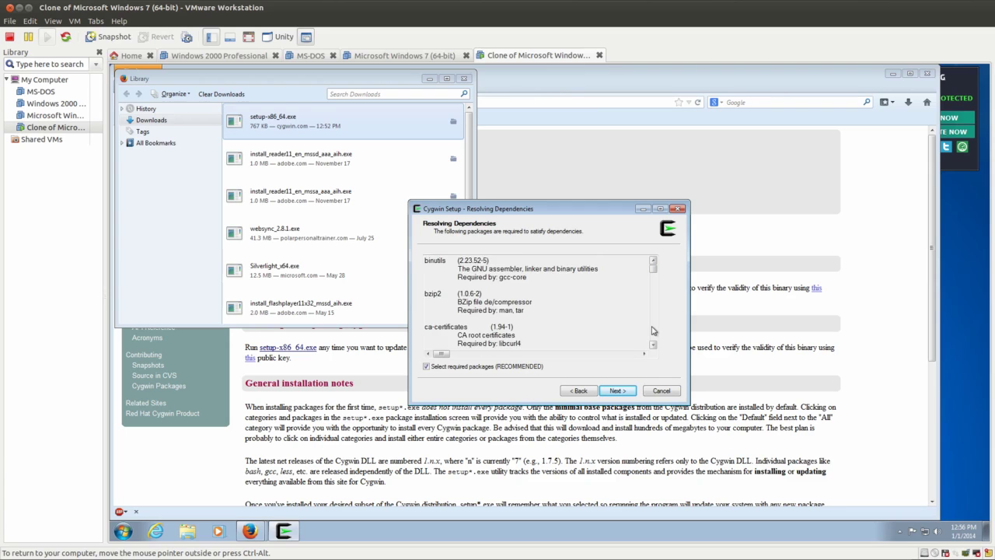
{"action": "scroll", "coordinate": [657, 332], "scroll_direction": "down", "scroll_amount": 15}
{"action": "scroll", "coordinate": [653, 330], "scroll_direction": "down", "scroll_amount": 20}
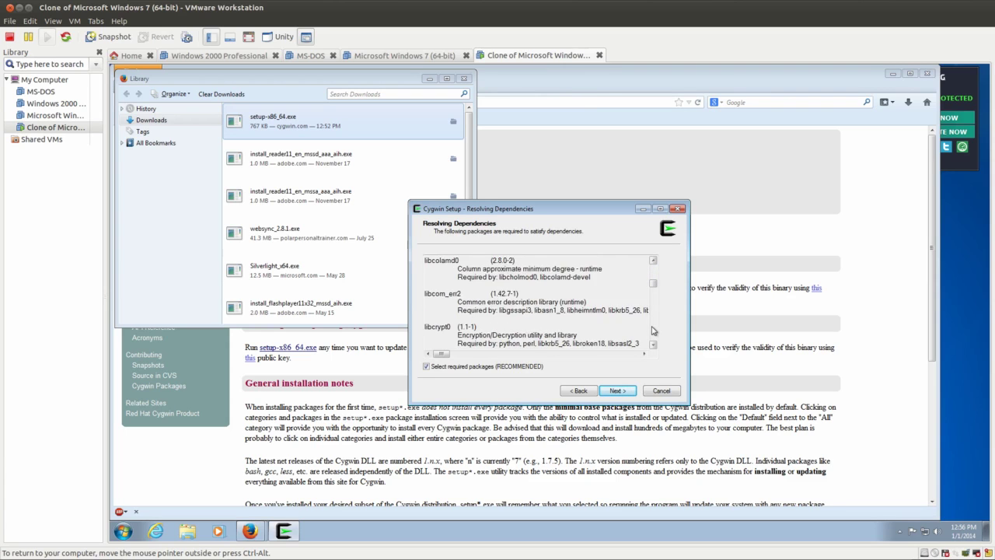
{"action": "scroll", "coordinate": [653, 330], "scroll_direction": "down", "scroll_amount": 15}
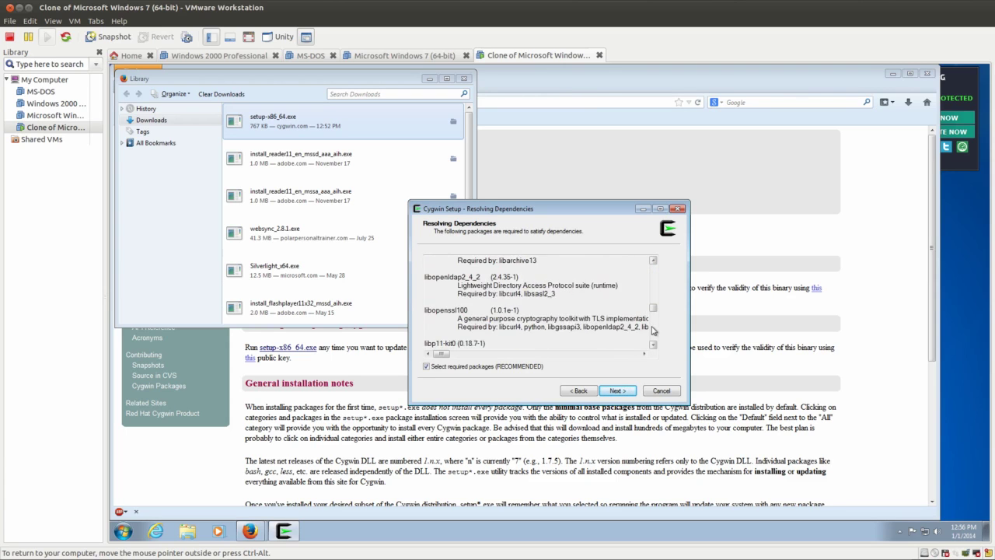
{"action": "left_click", "coordinate": [625, 394]}
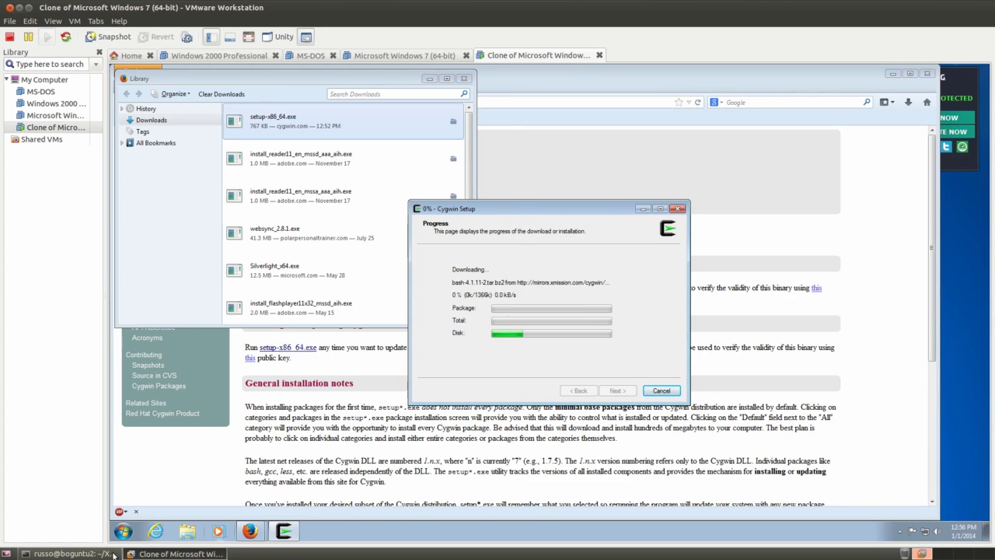
{"action": "left_click", "coordinate": [91, 555]}
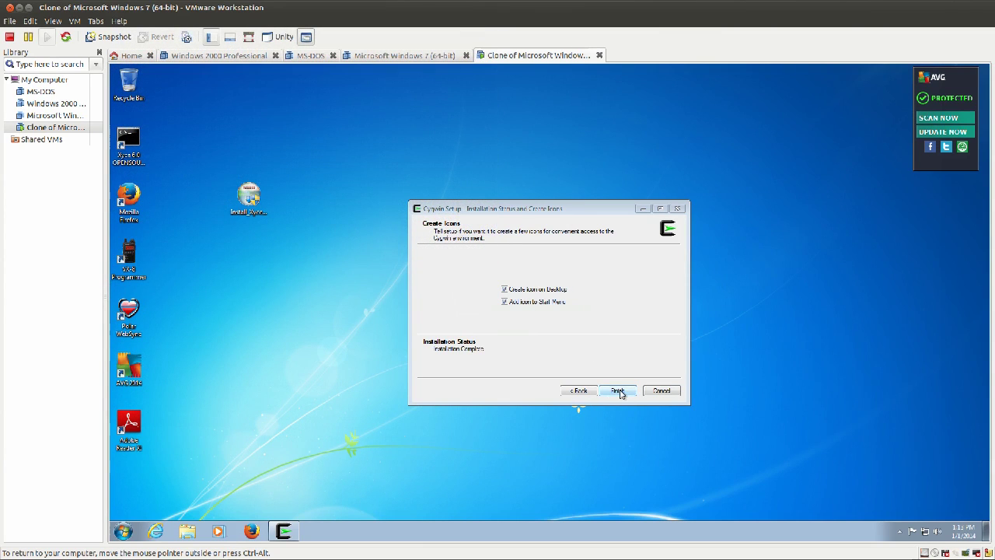
Finish the setup with desktop and Start Menu icons, and open the Cygwin64 Terminal in an enlarged window
{"action": "left_click", "coordinate": [620, 392]}
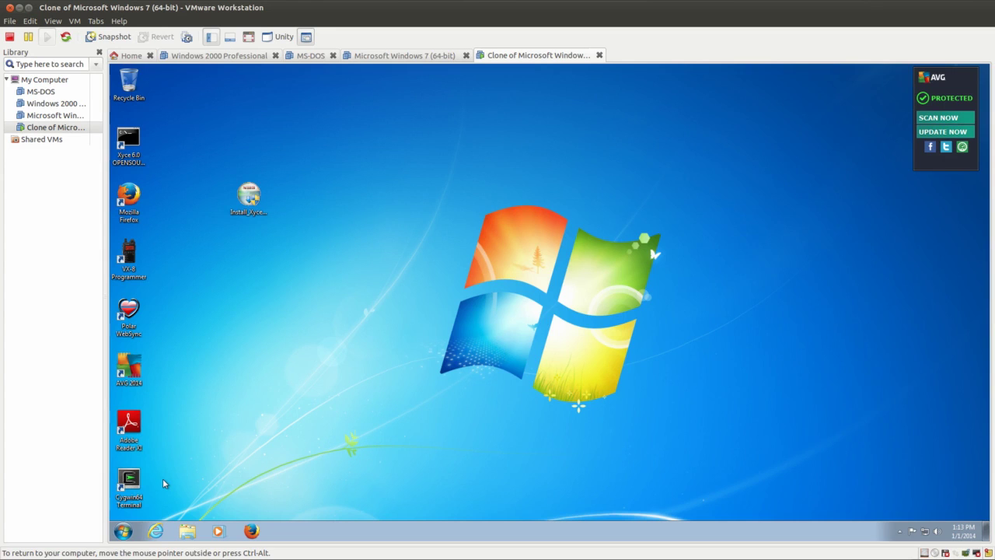
{"action": "double_click", "coordinate": [136, 480]}
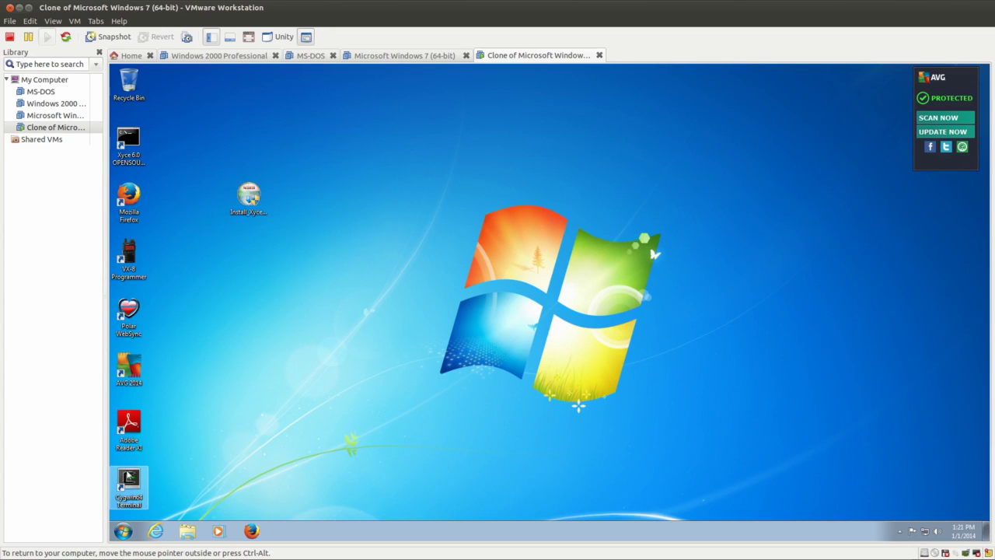
{"action": "double_click", "coordinate": [130, 483]}
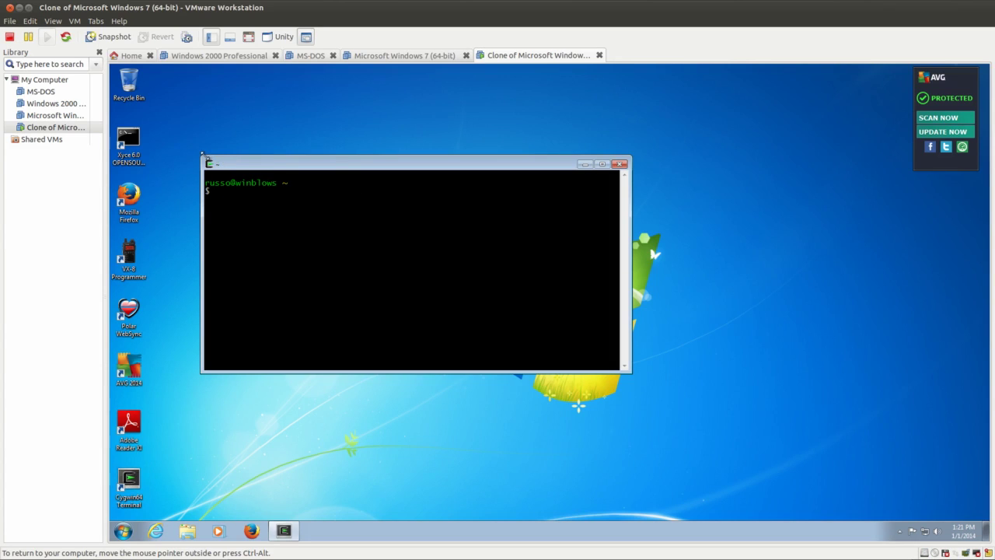
{"action": "left_click_drag", "start_coordinate": [202, 156], "coordinate": [162, 81]}
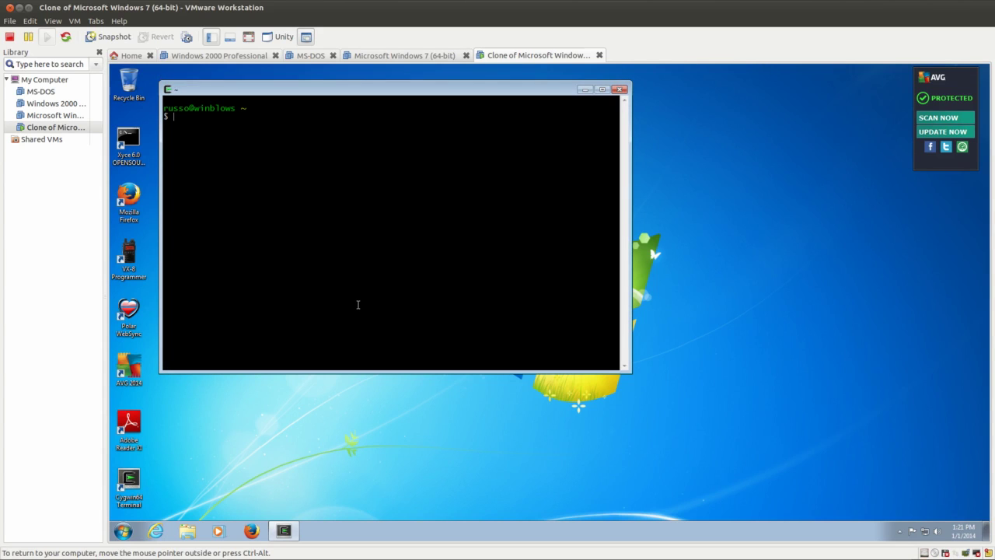
List the home directory, and change into the Trilinos directory and list its contents
{"action": "type", "text": "ls"}
{"action": "key", "text": "Return"}
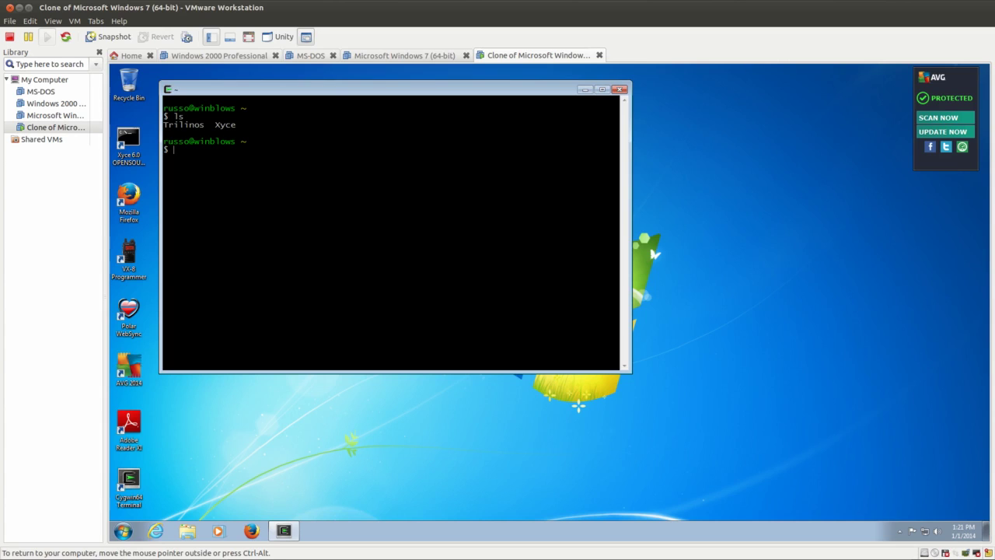
{"action": "type", "text": "cd Trili"}
{"action": "key", "text": "Tab"}
{"action": "key", "text": "Return"}
{"action": "type", "text": "ls"}
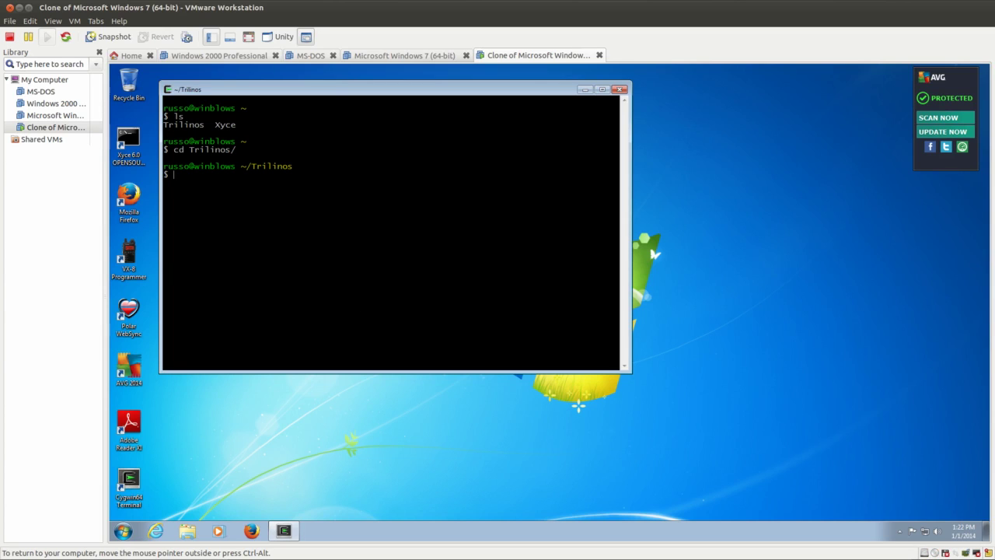
{"action": "key", "text": "Return"}
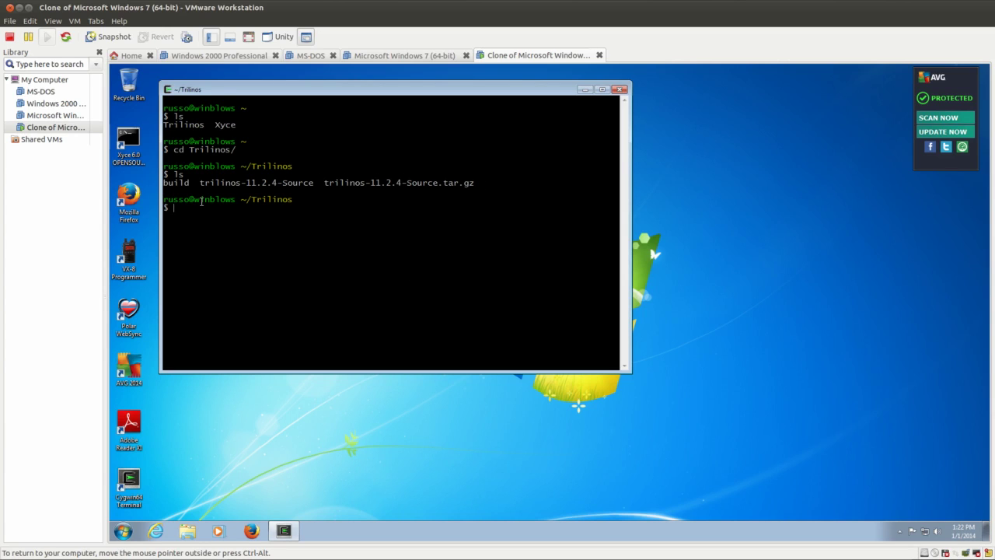
{"action": "type", "text": "tar xzf tri"}
{"action": "key", "text": "Tab"}
{"action": "type", "text": "."}
{"action": "key", "text": "Tab"}
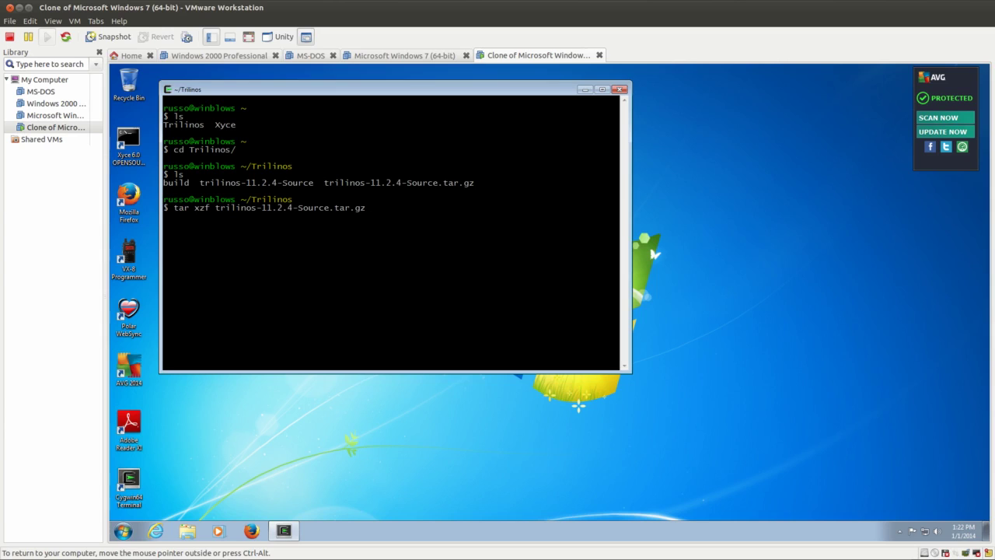
{"action": "key", "text": "BackSpace"}
{"action": "key", "text": "BackSpace"}
{"action": "key", "text": "BackSpace"}
{"action": "key", "text": "BackSpace"}
{"action": "key", "text": "BackSpace"}
{"action": "key", "text": "BackSpace"}
{"action": "key", "text": "BackSpace"}
{"action": "key", "text": "BackSpace"}
{"action": "key", "text": "BackSpace"}
{"action": "key", "text": "BackSpace"}
{"action": "key", "text": "BackSpace"}
{"action": "key", "text": "BackSpace"}
{"action": "key", "text": "BackSpace"}
{"action": "key", "text": "BackSpace"}
{"action": "key", "text": "BackSpace"}
{"action": "key", "text": "BackSpace"}
{"action": "key", "text": "BackSpace"}
{"action": "key", "text": "BackSpace"}
{"action": "key", "text": "BackSpace"}
{"action": "key", "text": "BackSpace"}
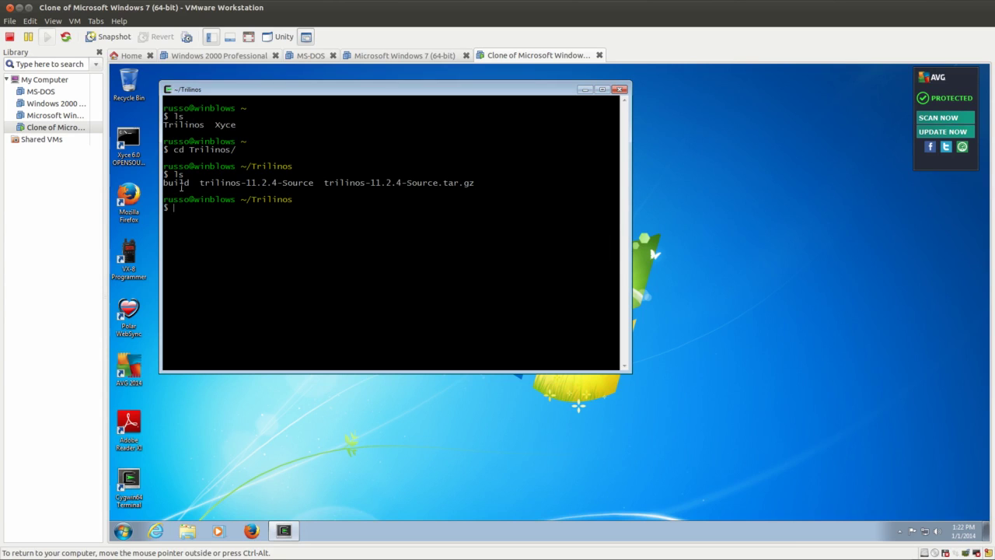
Change into the build directory inside Trilinos and list its contents
{"action": "type", "text": "cd build"}
{"action": "key", "text": "Return"}
{"action": "type", "text": "ls"}
{"action": "key", "text": "Return"}
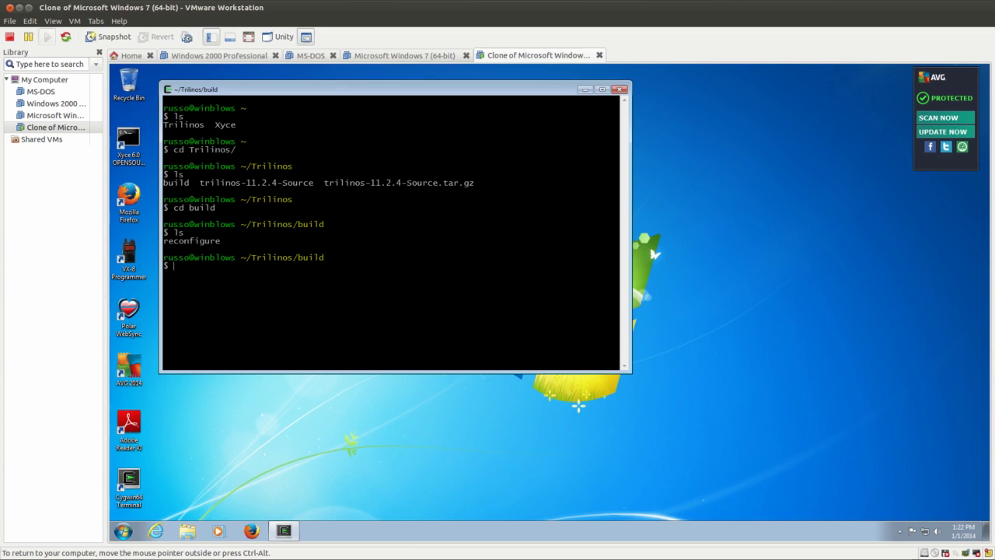
Open the reconfigure script from the Trilinos build directory in vi
{"action": "type", "text": "vi rec"}
{"action": "key", "text": "Tab"}
{"action": "key", "text": "Return"}
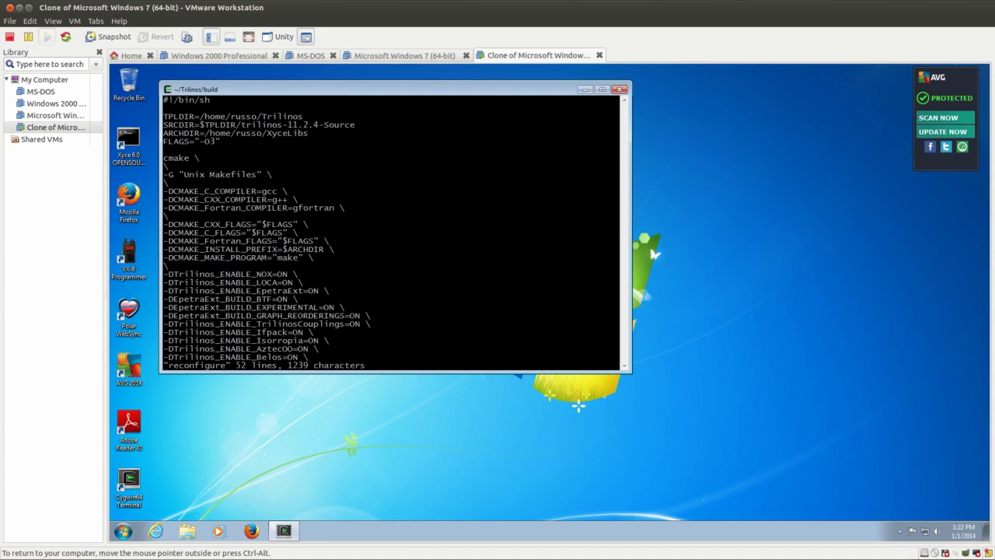